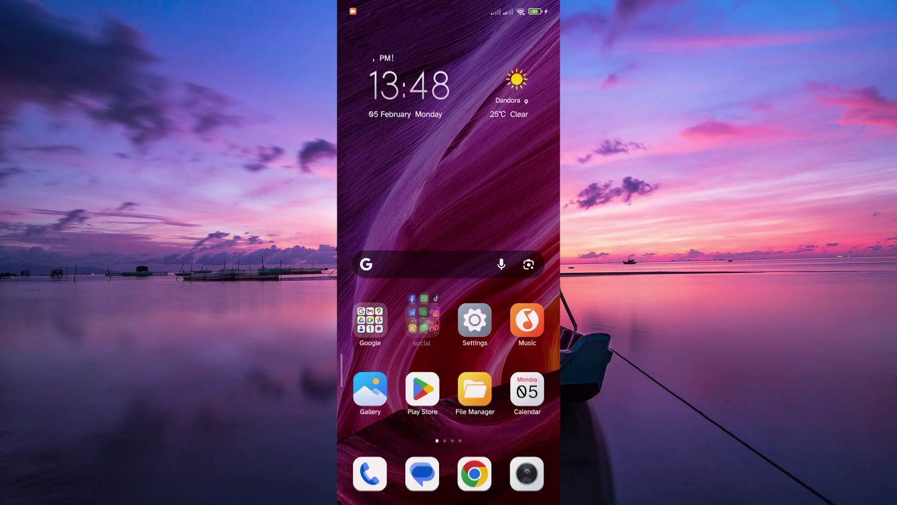
Open the social folder on the home screen to reveal Facebook, WhatsApp and TikTok.
click(422, 320)
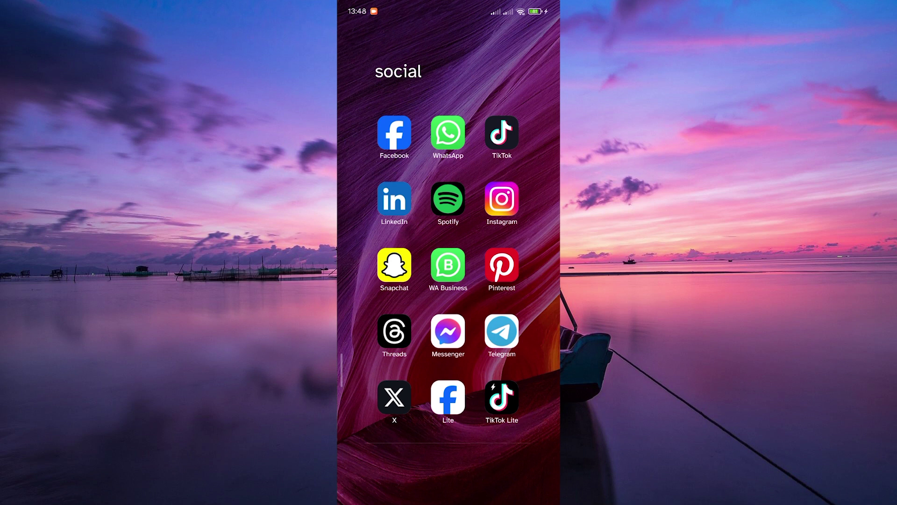
Launch TikTok Lite and show the Inbox feed of recent followers and interactions.
click(502, 398)
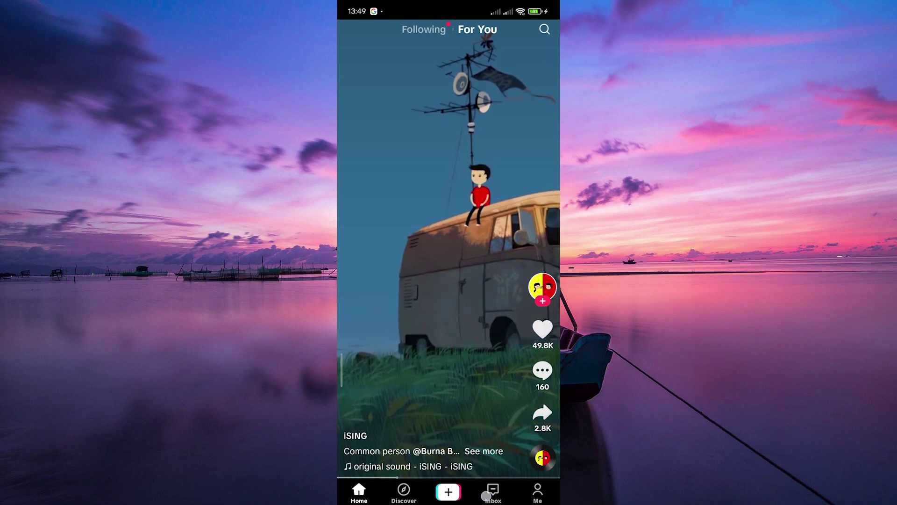
click(493, 491)
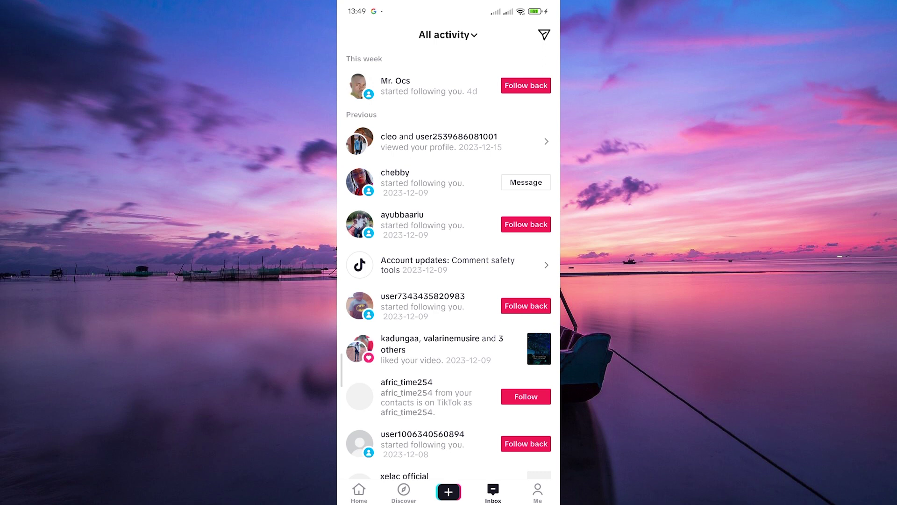
Open the direct messages list and start the chat with 'fx guru'.
click(544, 34)
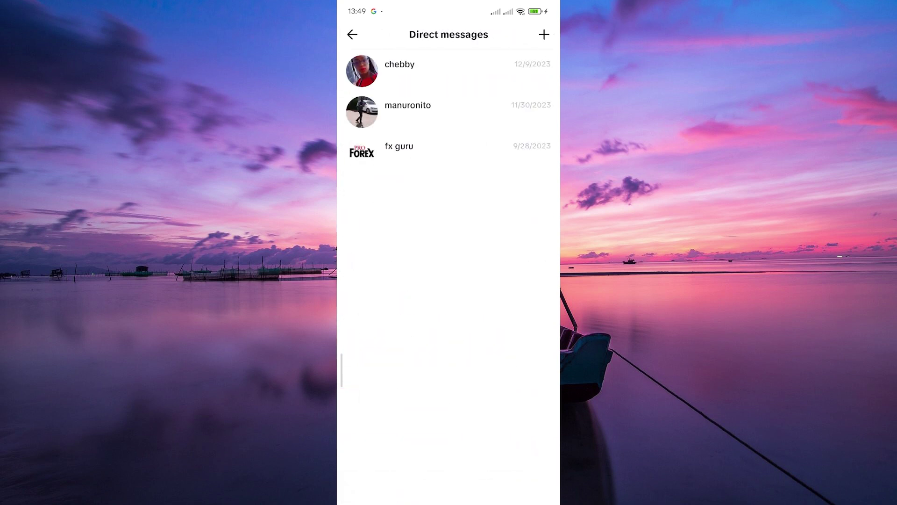
click(443, 148)
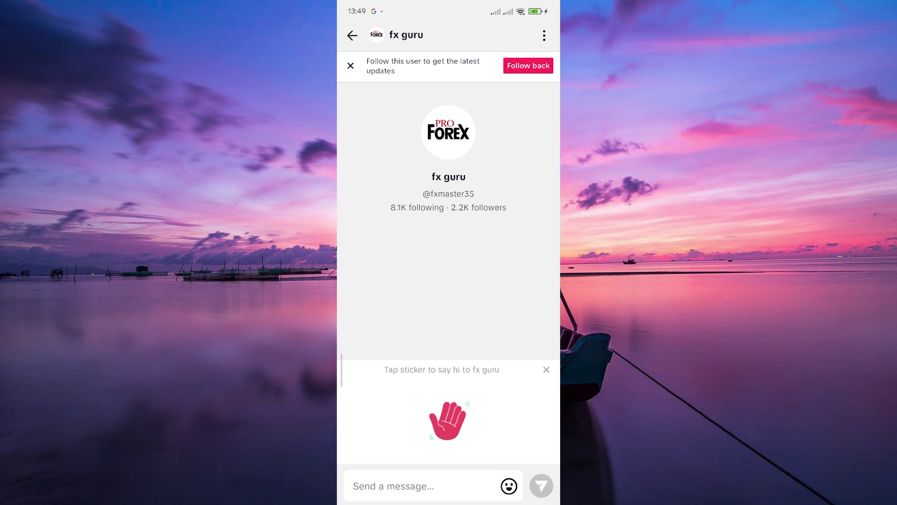
Leave the fx guru chat for the three-conversation direct messages list.
click(352, 35)
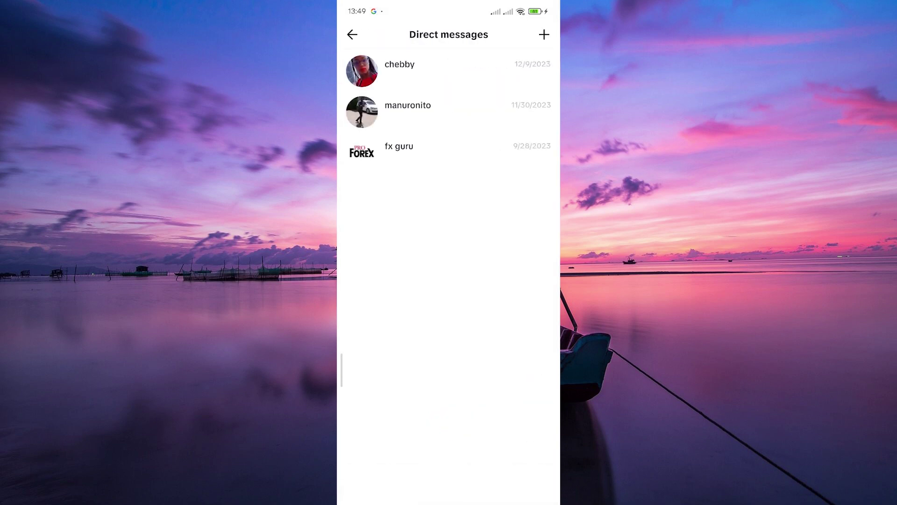